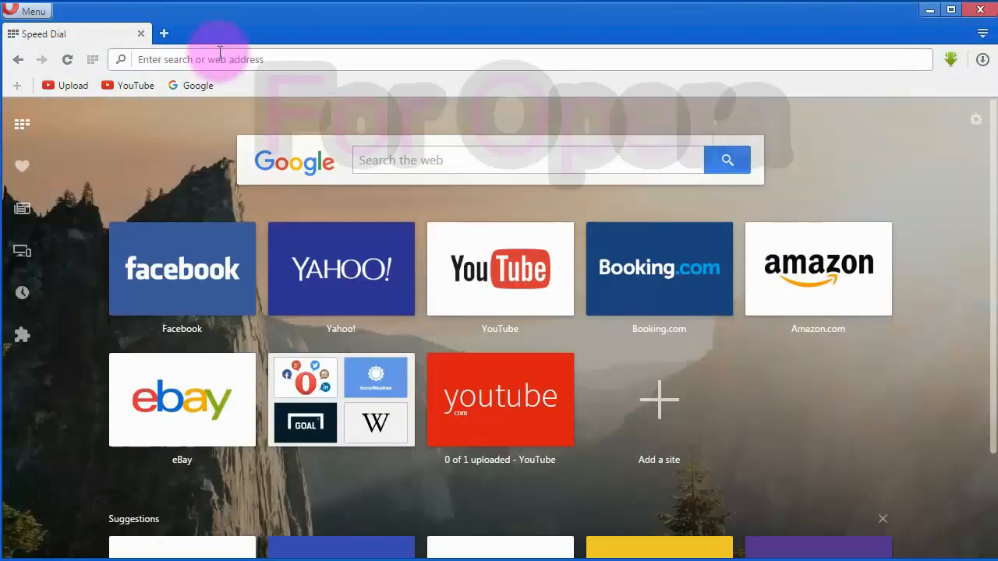
Open the full browsing history and bring up the options for clearing browsing data
left_click(33, 12)
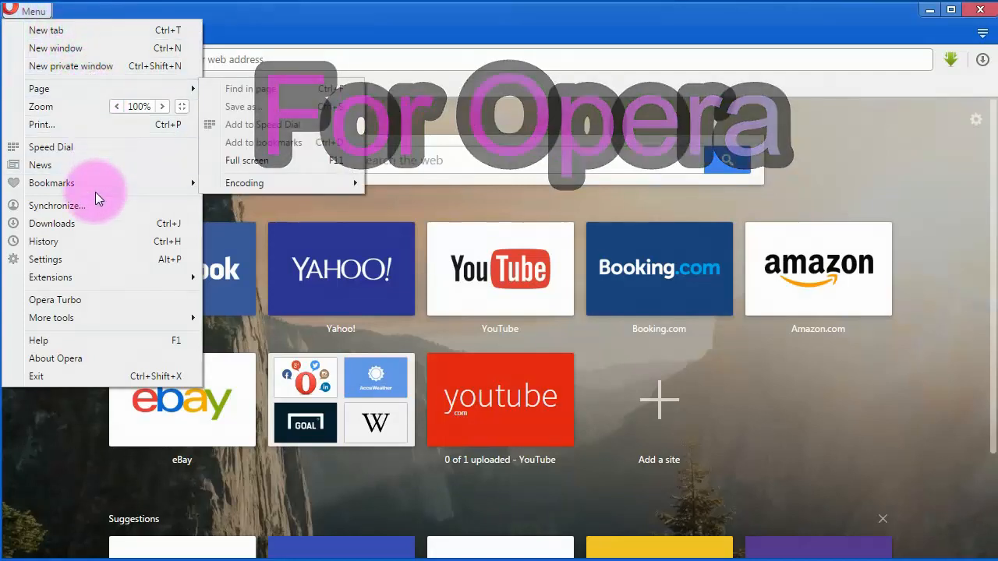
left_click(80, 241)
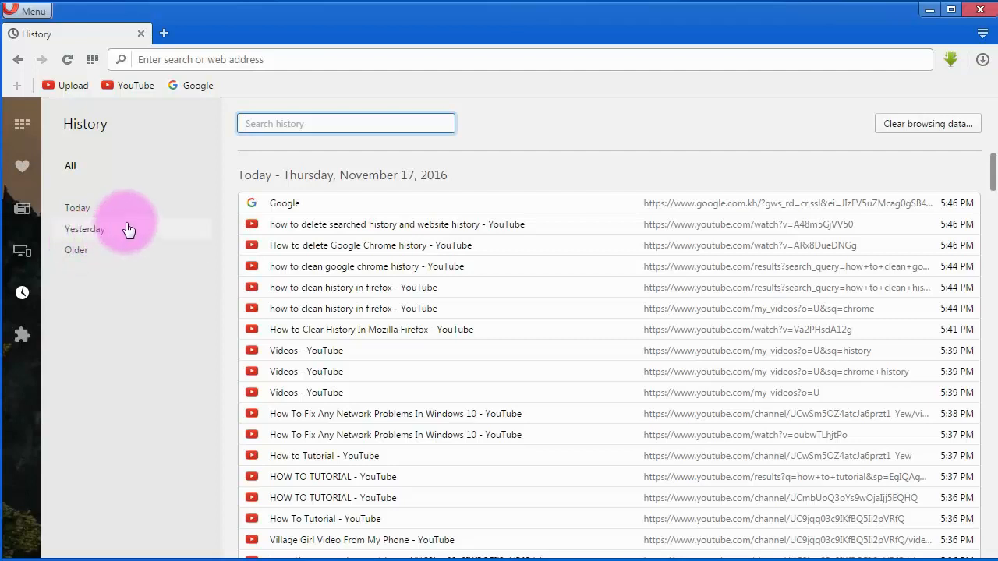
left_click(947, 128)
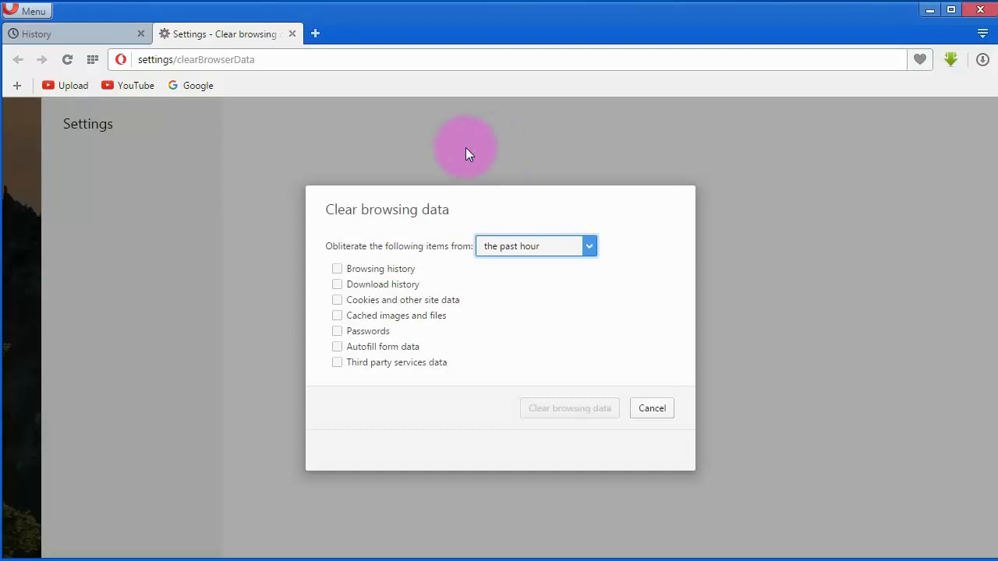
Mark browsing history, download history, cookies and cached files for clearing, with the range set to the beginning of time
left_click(487, 214)
left_click(337, 269)
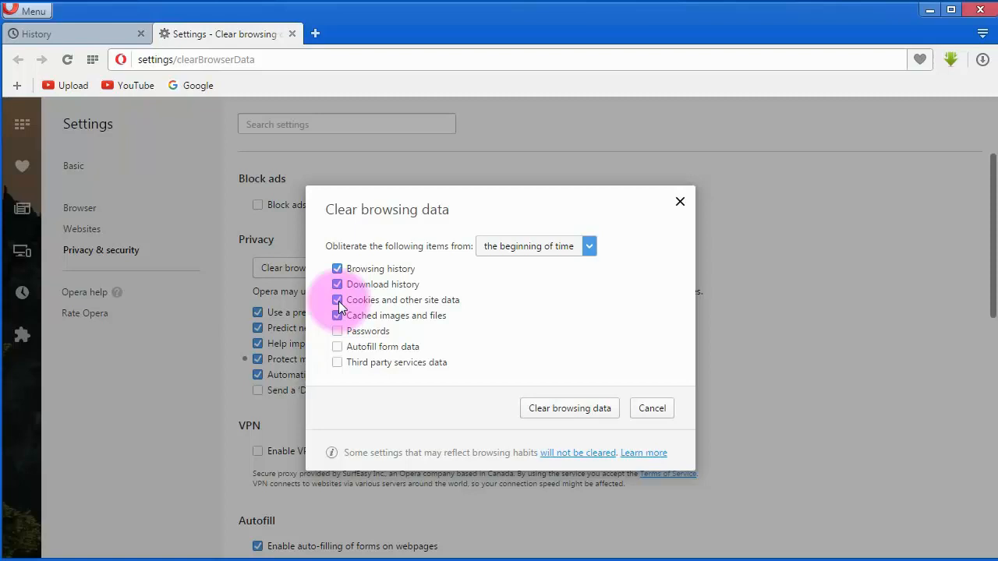
left_click(561, 247)
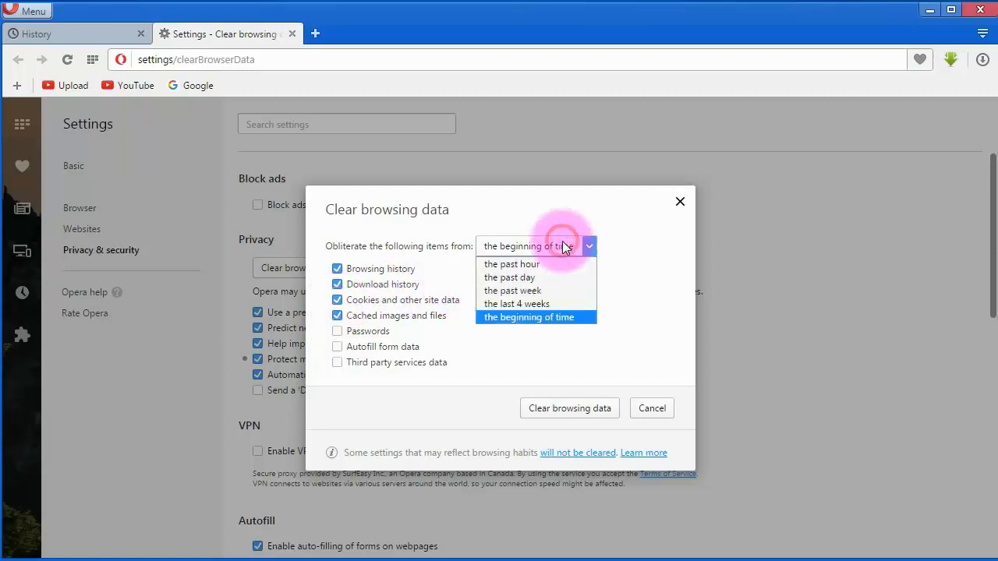
left_click(541, 316)
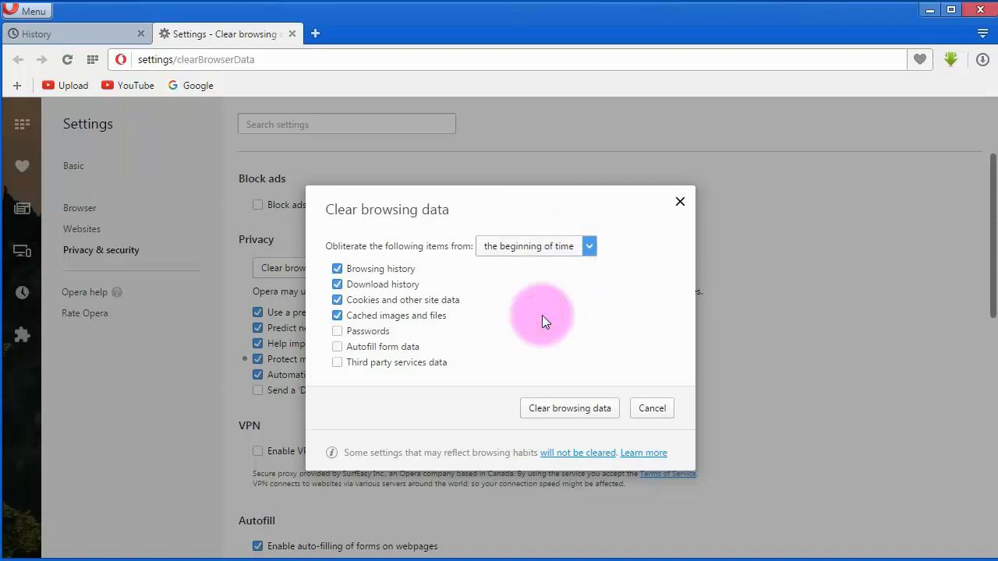
Try the last 4 weeks, past week, past day and past hour as ranges, and return to the beginning of time
left_click(546, 247)
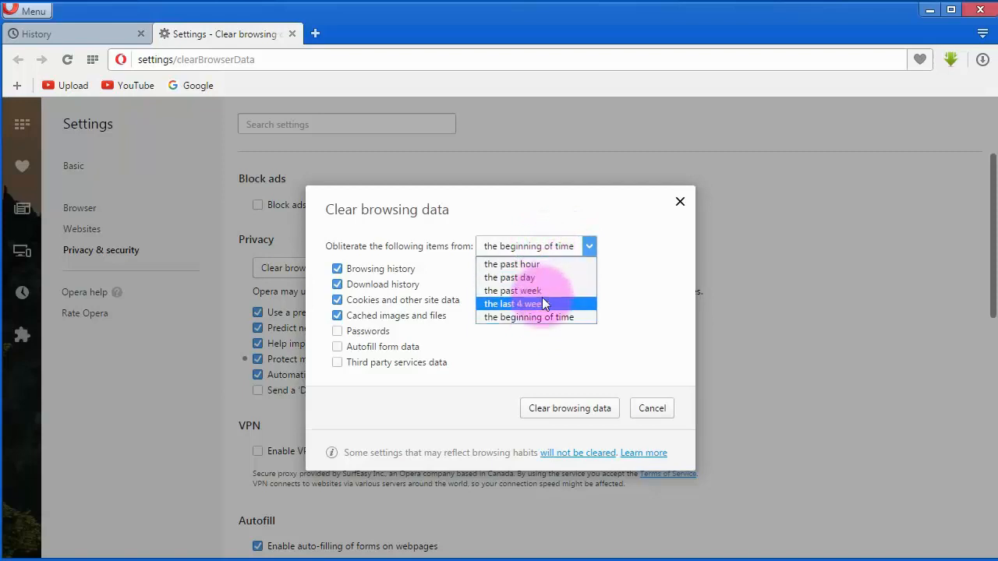
left_click(543, 301)
left_click(542, 250)
left_click(541, 287)
left_click(539, 248)
left_click(539, 274)
left_click(538, 250)
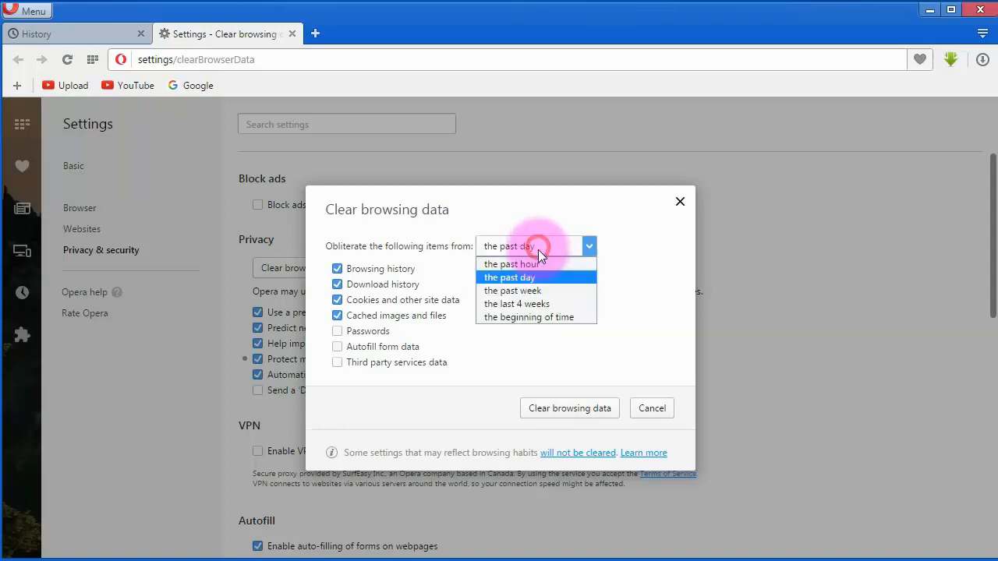
left_click(536, 267)
left_click(538, 251)
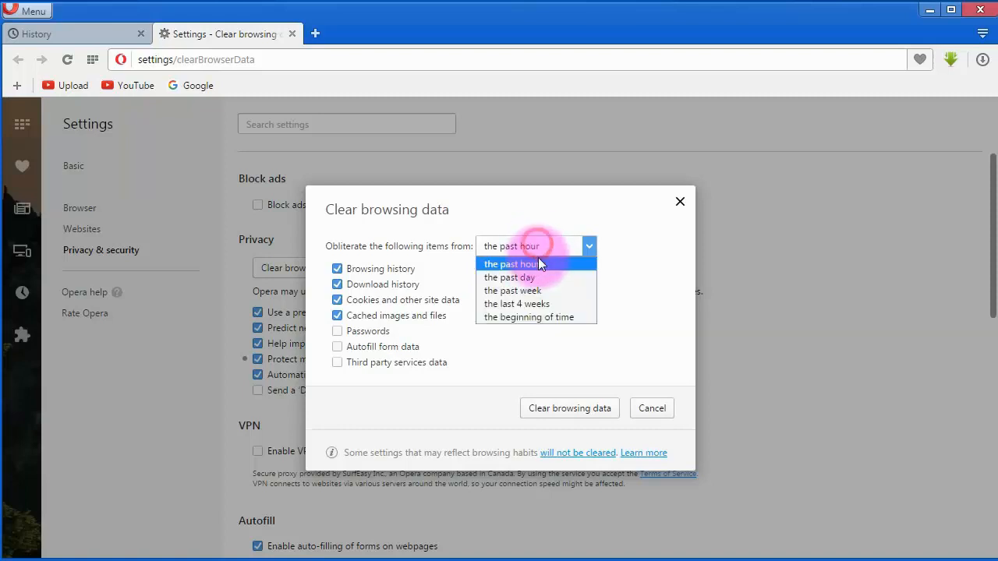
left_click(545, 317)
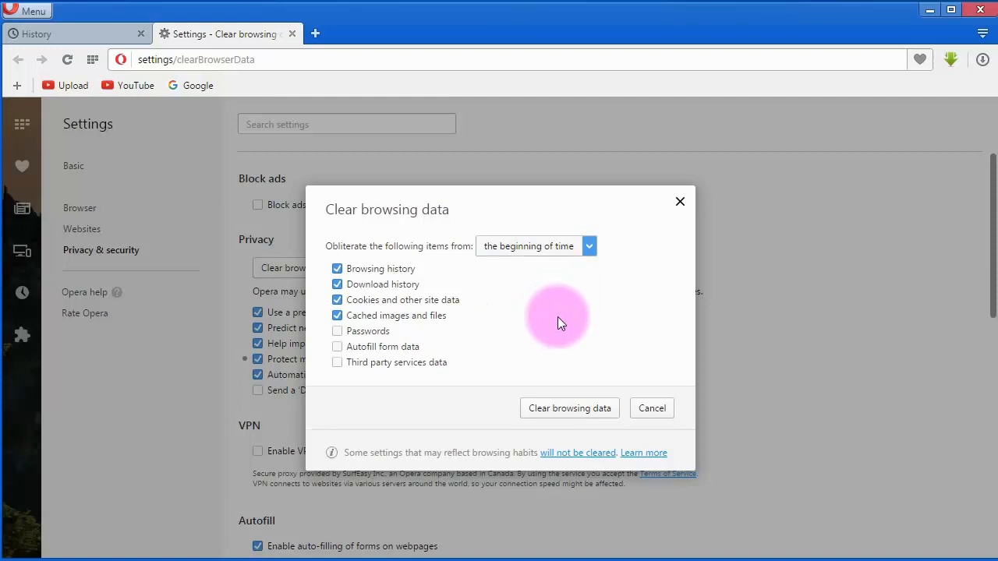
Clear the selected browsing data and close the Settings page
left_click(572, 408)
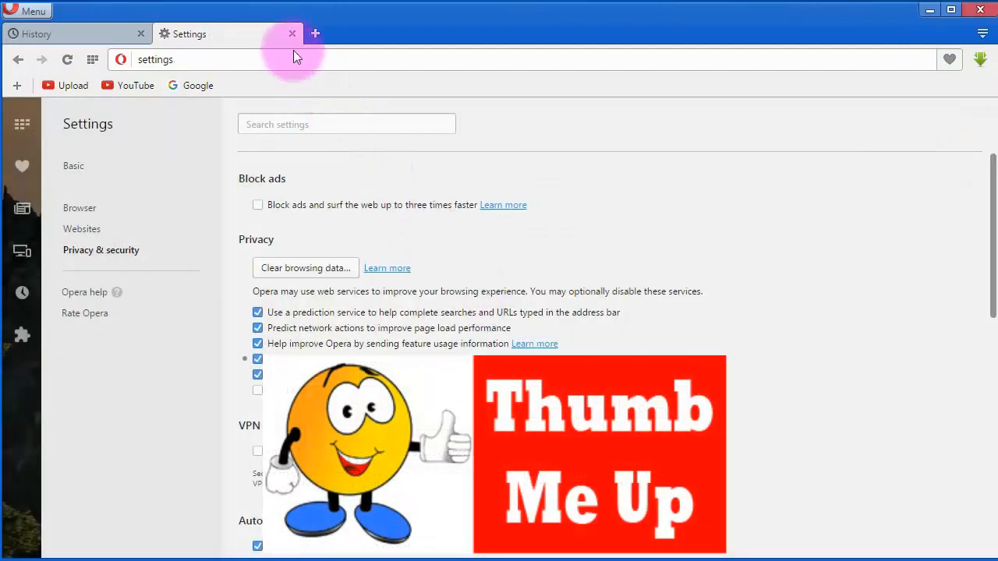
left_click(291, 34)
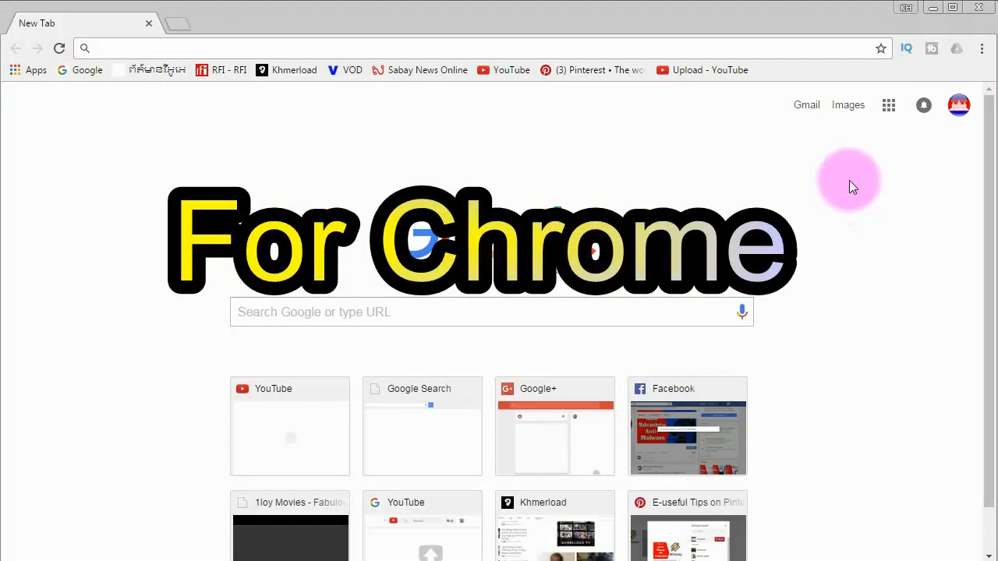
Switch to Chrome, open its full history and bring up the options for clearing browsing data
left_click(982, 49)
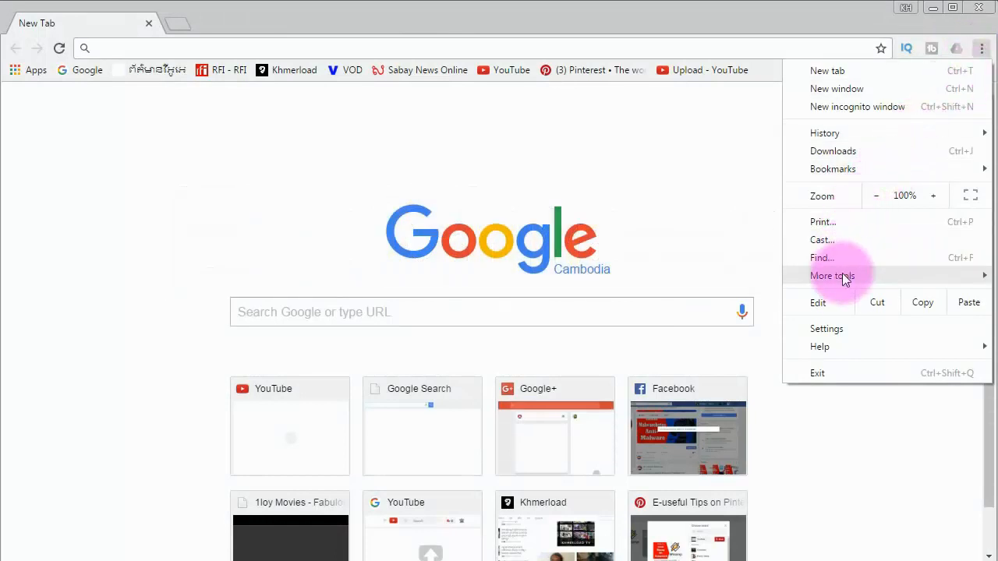
mouse_move(836, 129)
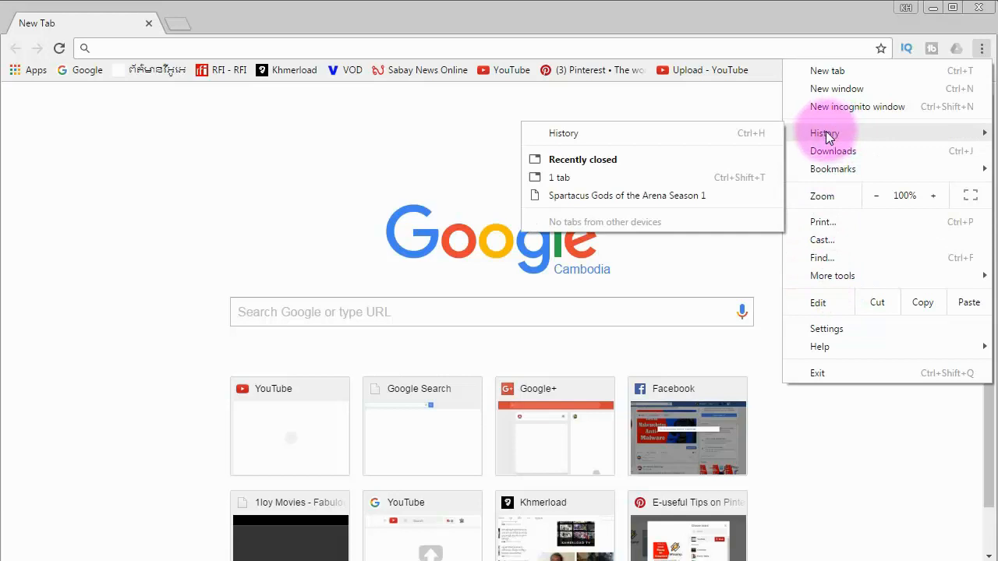
left_click(633, 134)
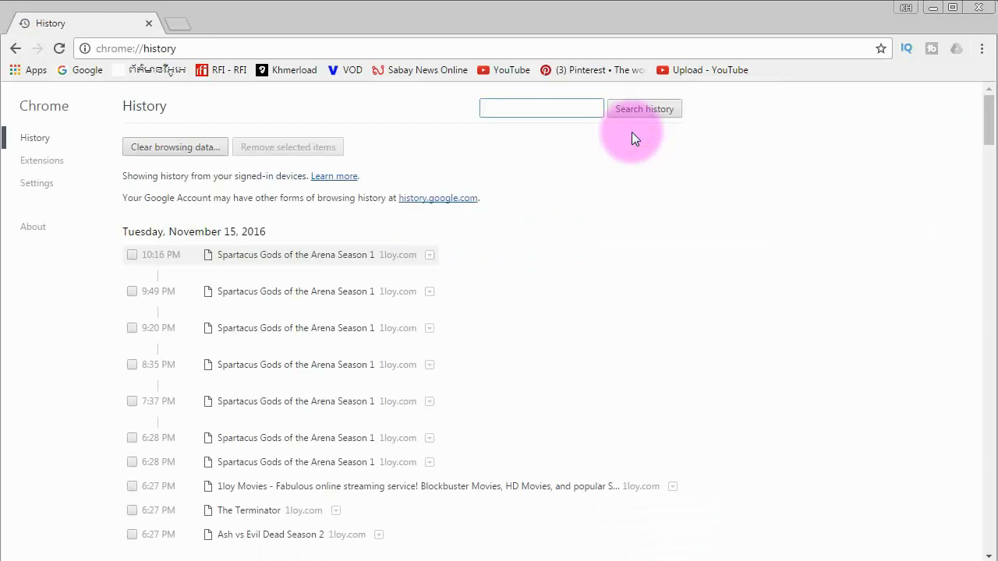
left_click(186, 152)
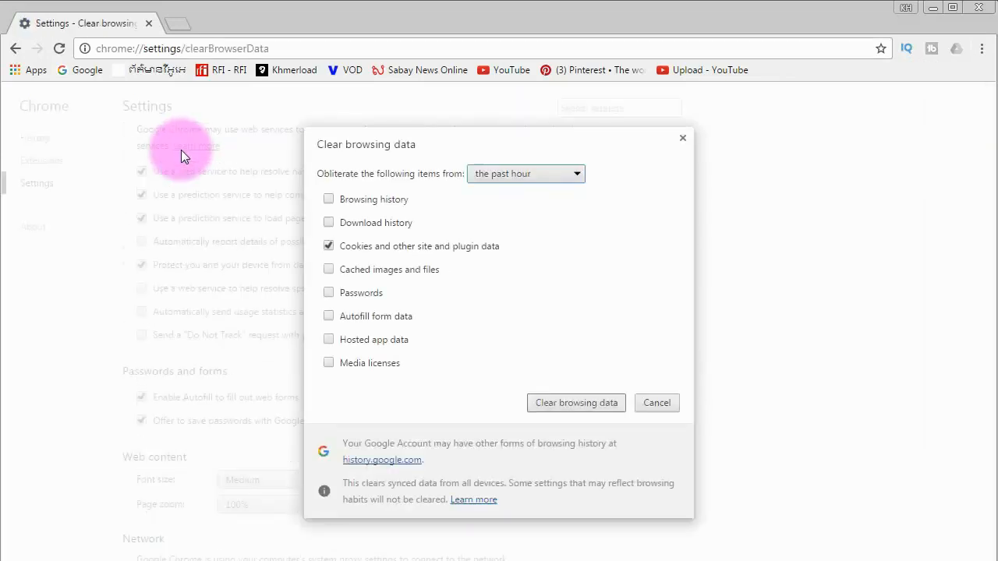
Include browsing history, download history and cached images and files, and set the range to the beginning of time
left_click(379, 201)
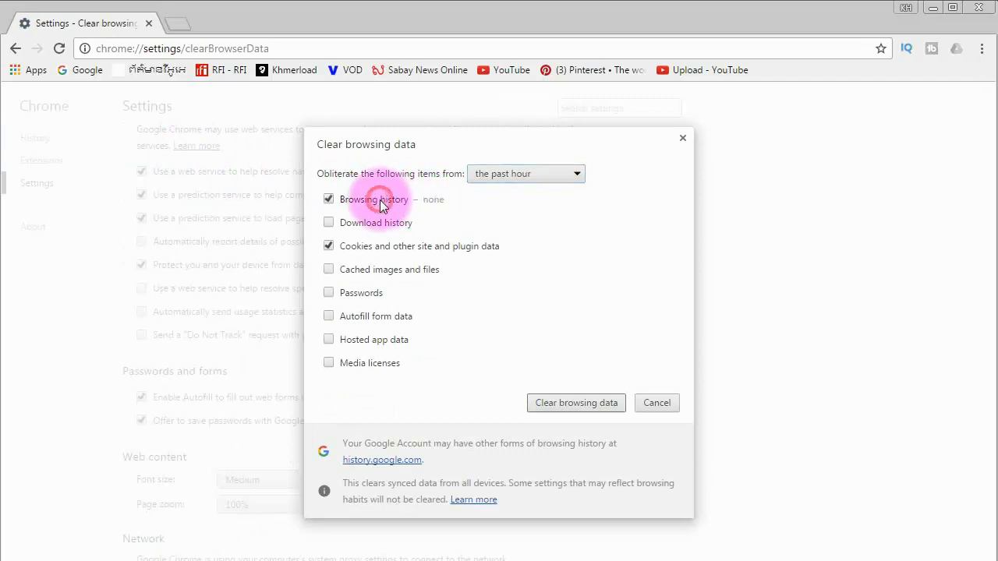
left_click(379, 227)
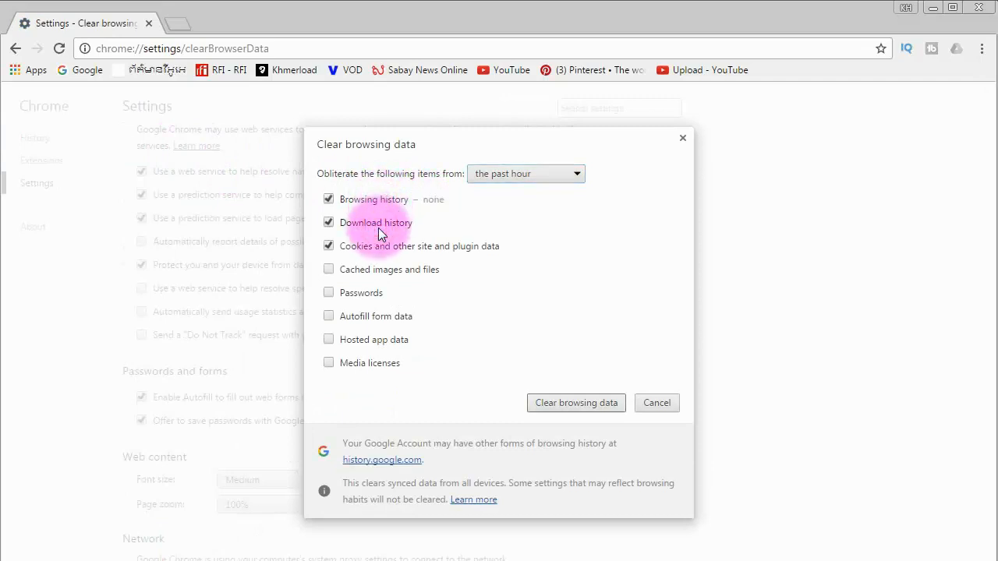
left_click(382, 273)
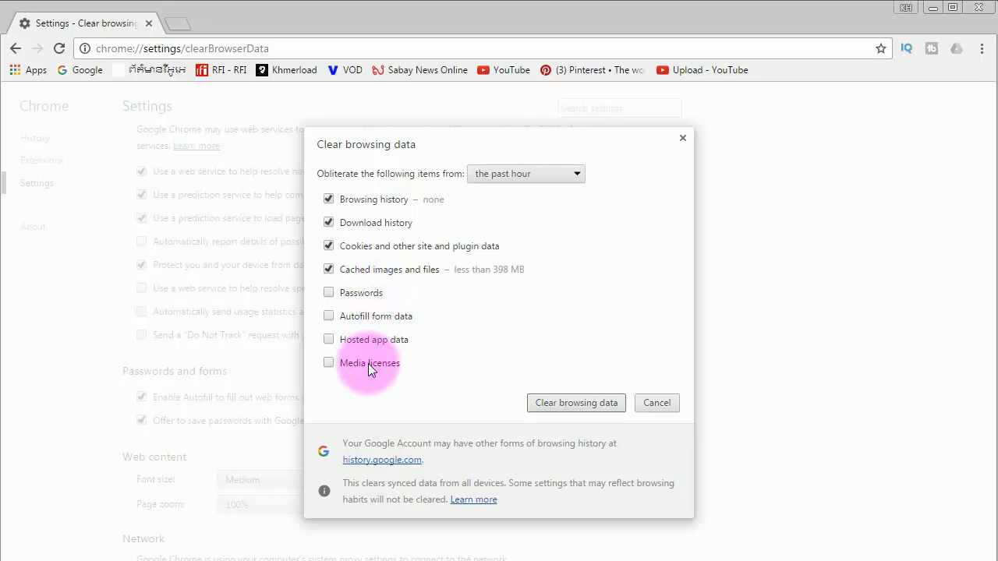
left_click(529, 177)
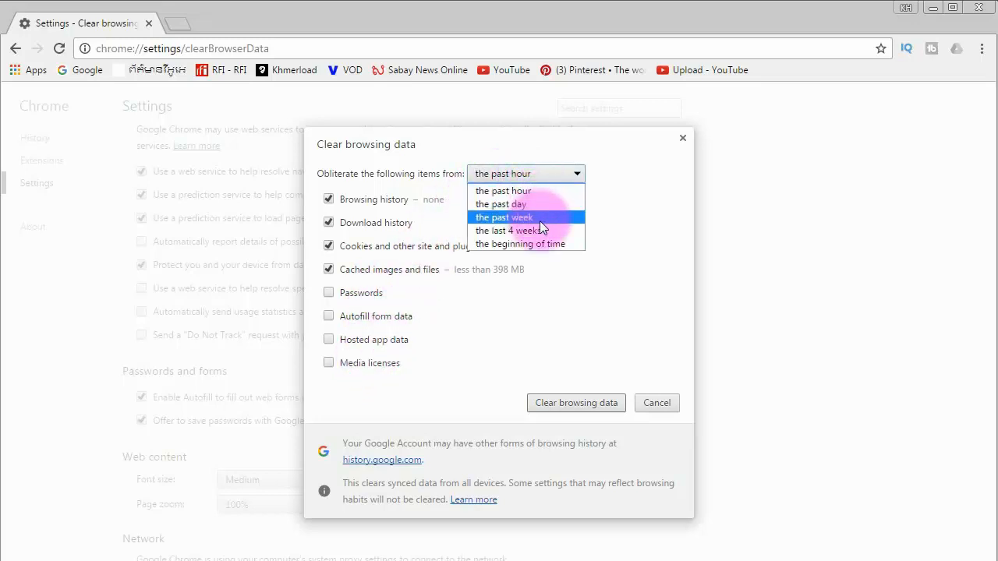
left_click(550, 245)
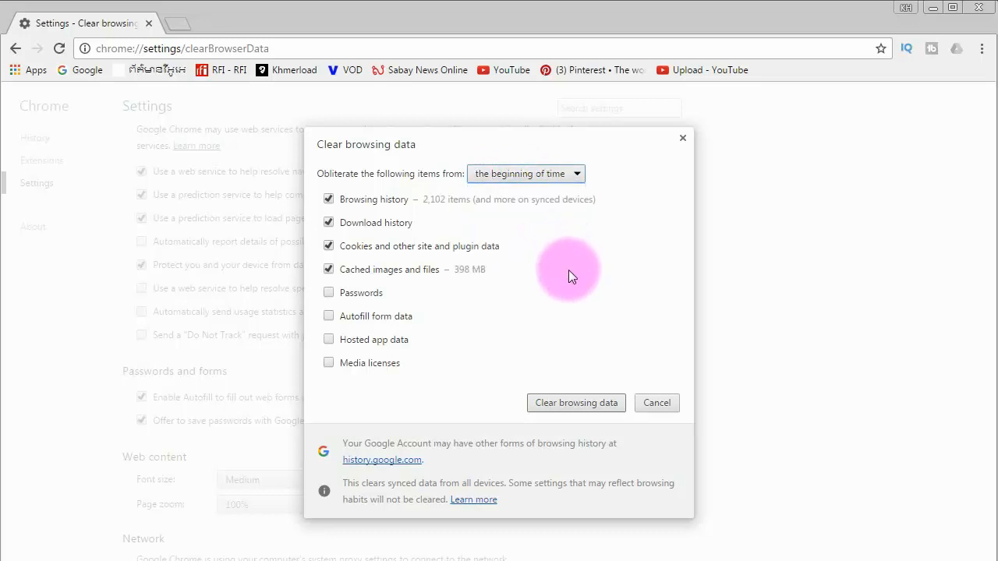
Clear the selected Chrome data, acknowledge the completion notice and return to the History page to check it
left_click(571, 404)
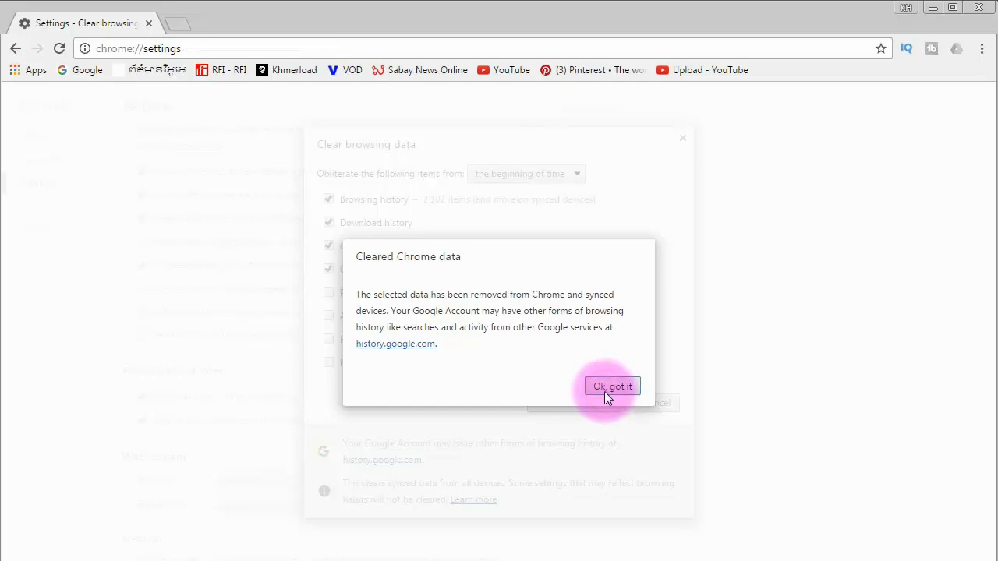
left_click(605, 391)
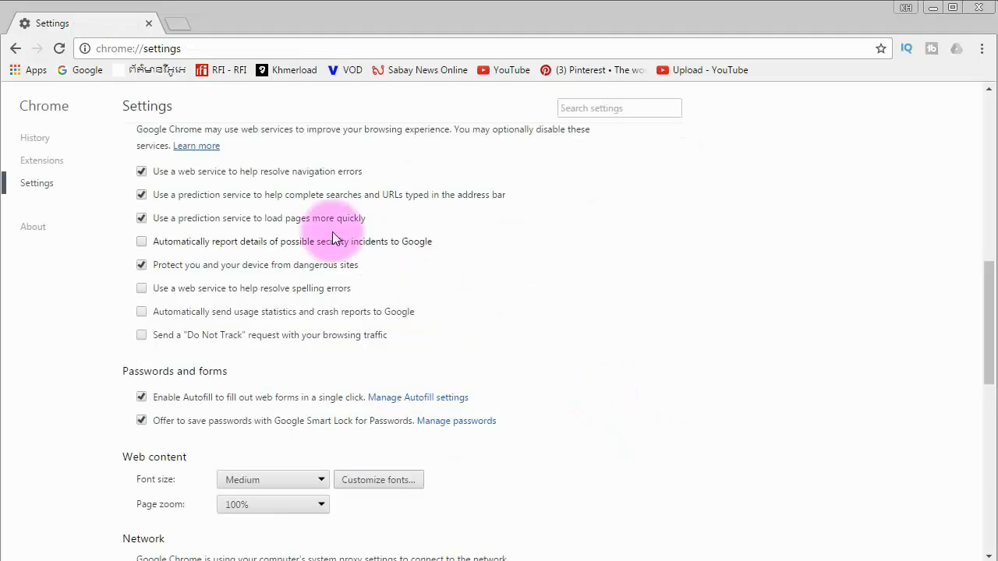
scroll(374, 261, "up", 6)
left_click(36, 142)
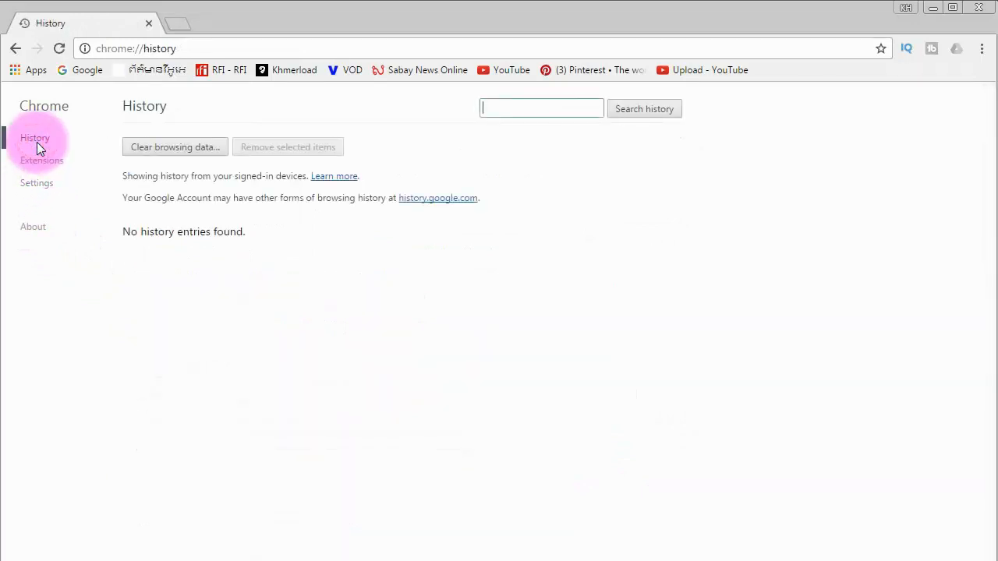
left_click(121, 228)
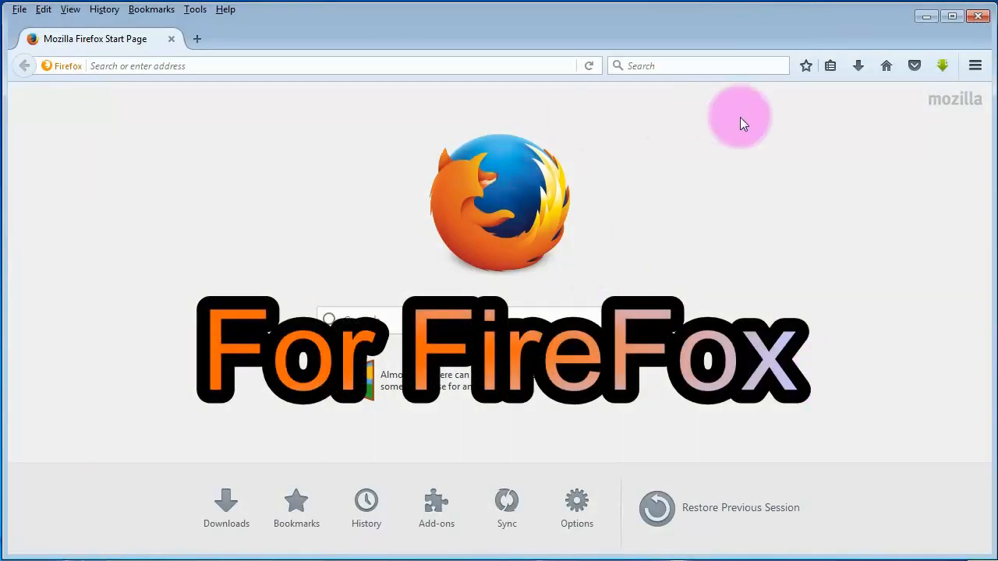
Switch to Firefox and hide its menu bar
right_click(394, 33)
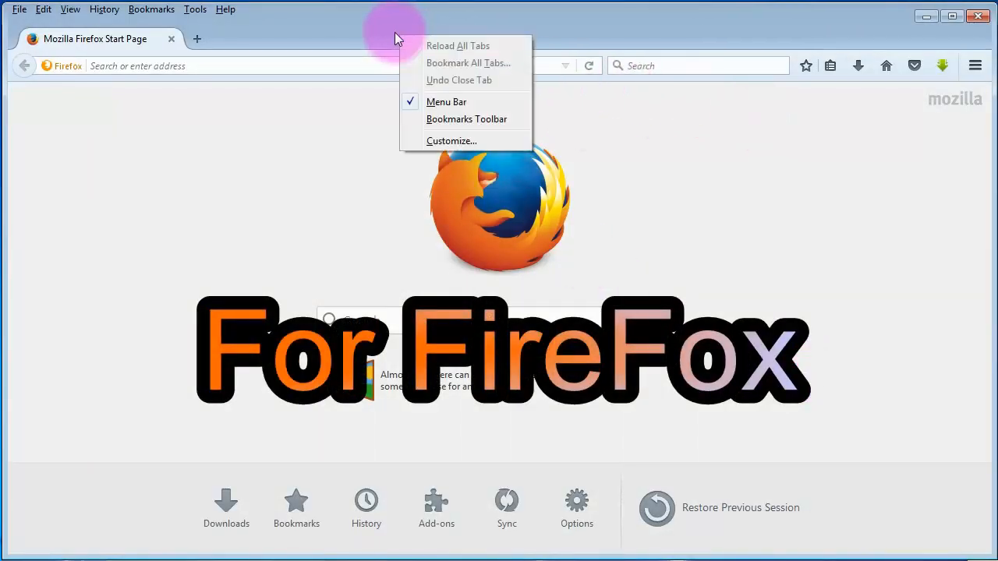
left_click(370, 33)
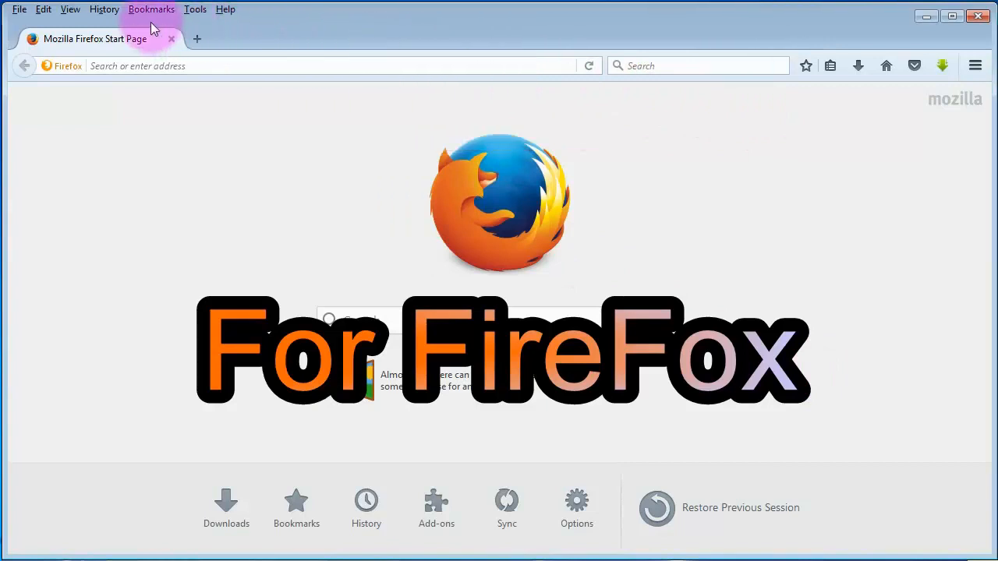
right_click(326, 40)
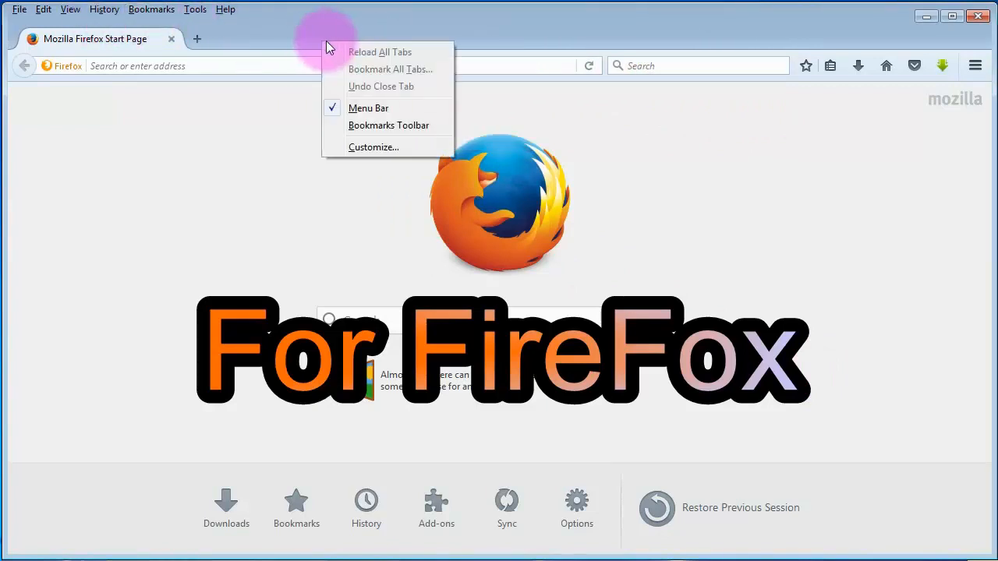
left_click(356, 107)
Show the Firefox menu bar again
right_click(243, 10)
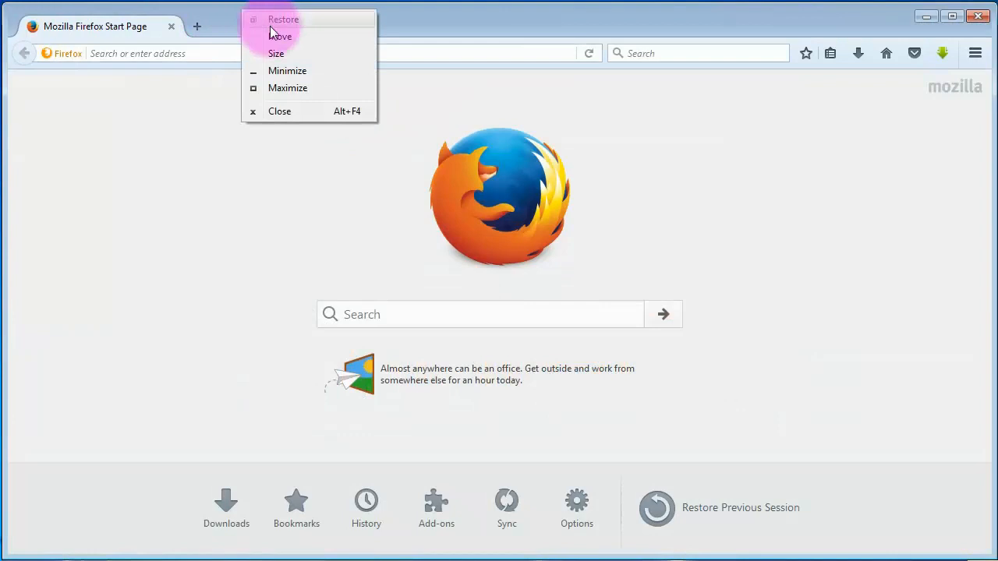
right_click(441, 33)
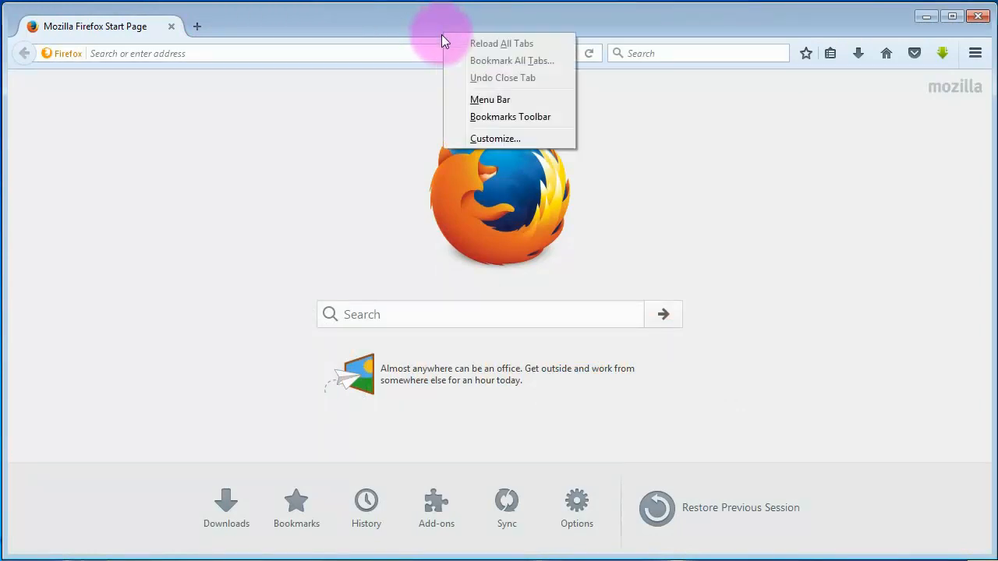
left_click(478, 100)
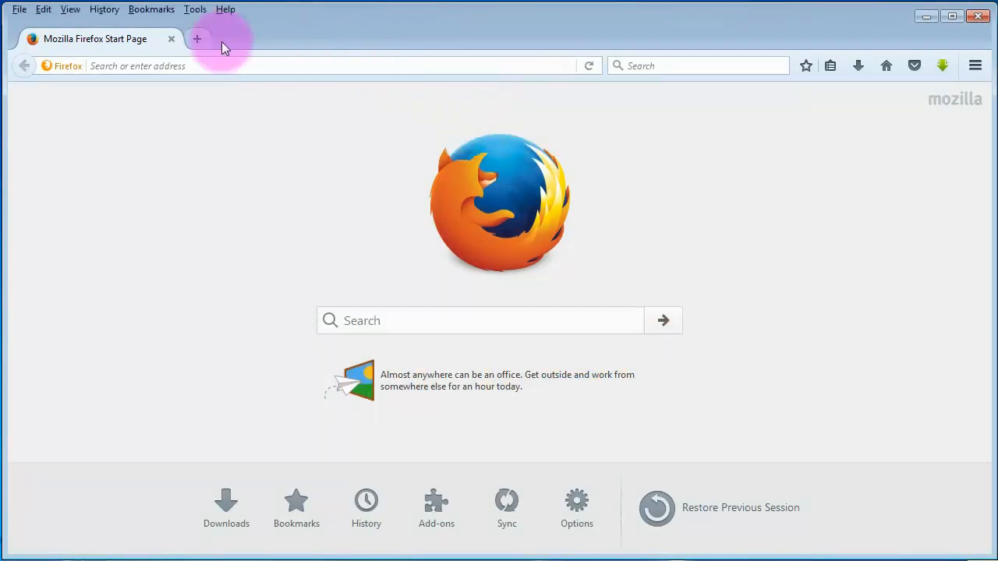
Start clearing the recent history and expand the details of the data types to clear
left_click(105, 10)
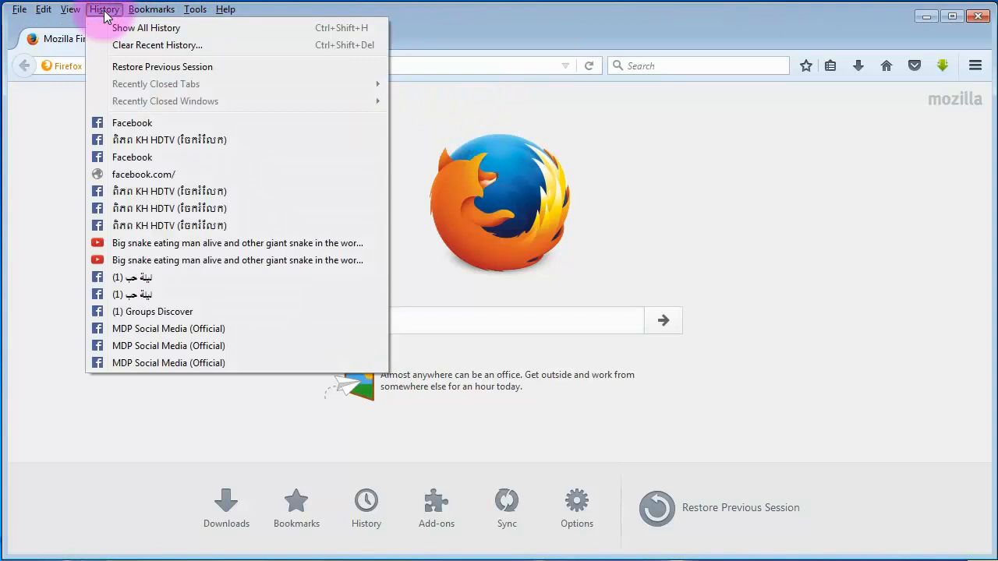
left_click(197, 44)
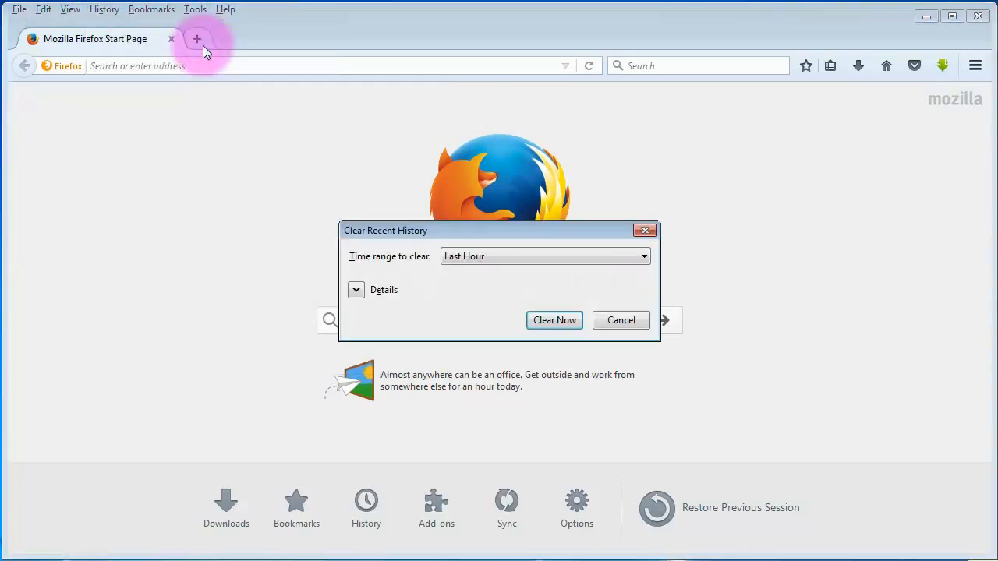
left_click(355, 289)
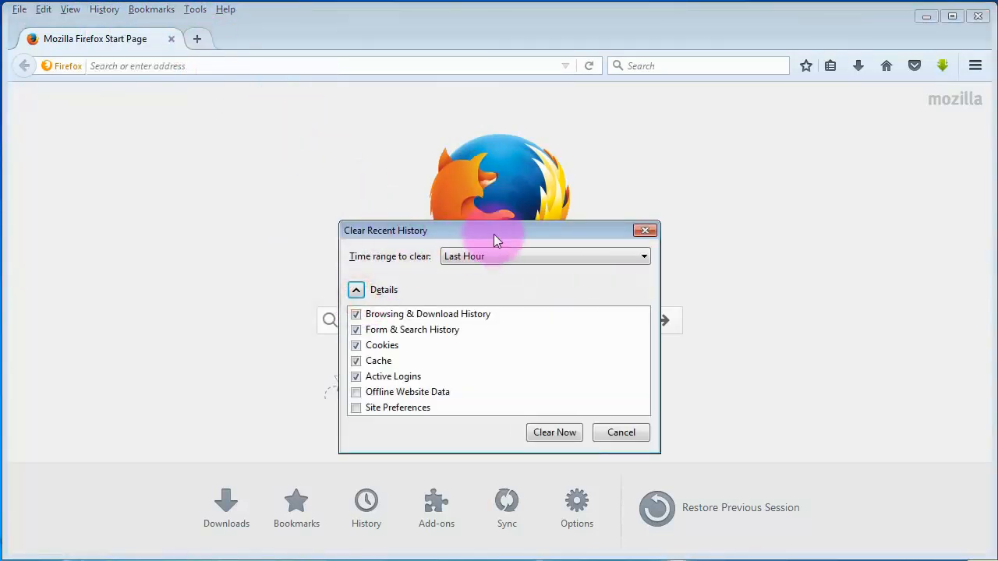
Clear the history with the time range set to Everything, excluding Active Logins and including Offline Website Data
left_click_drag(493, 234, 351, 109)
left_click(434, 131)
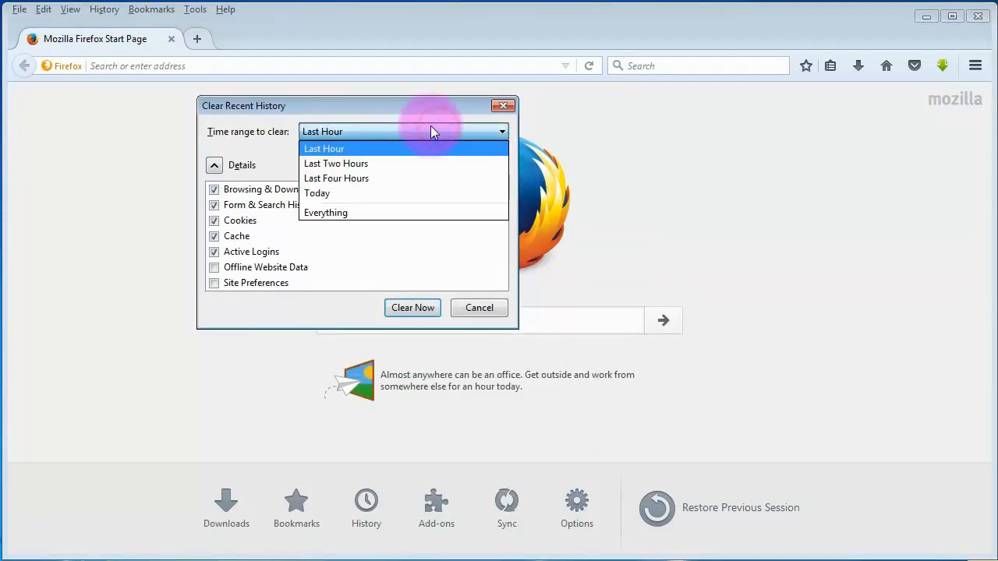
left_click(440, 213)
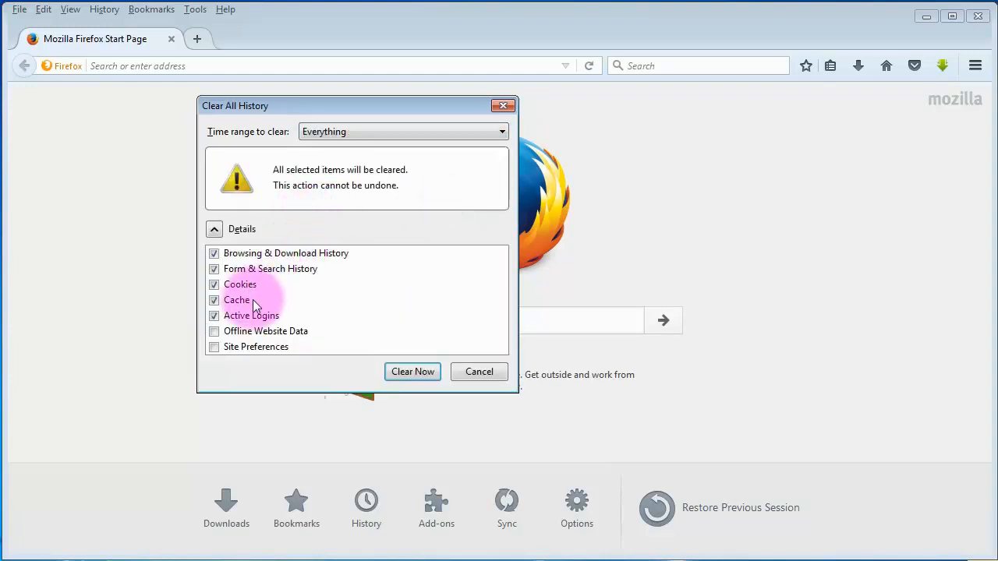
left_click(213, 316)
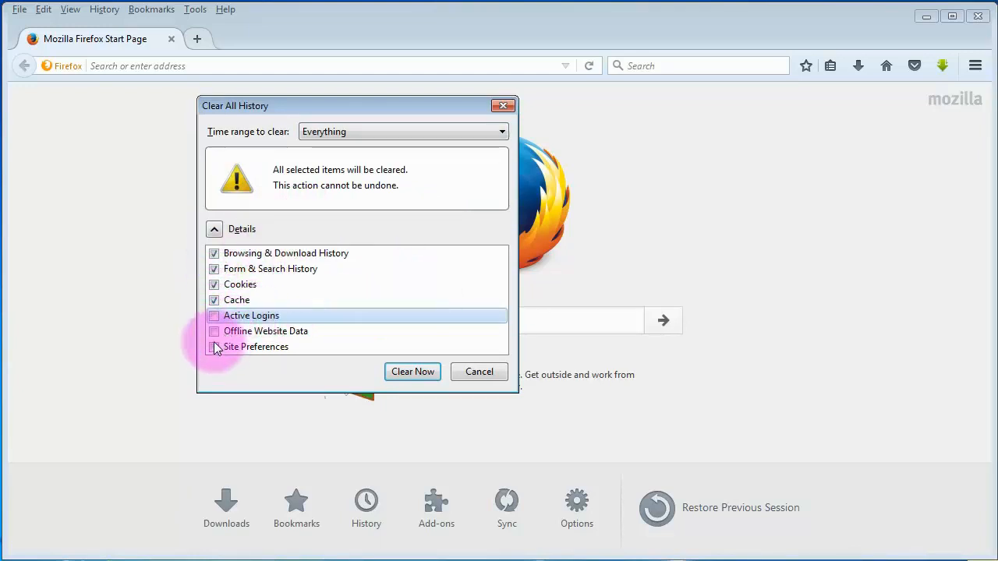
left_click(215, 334)
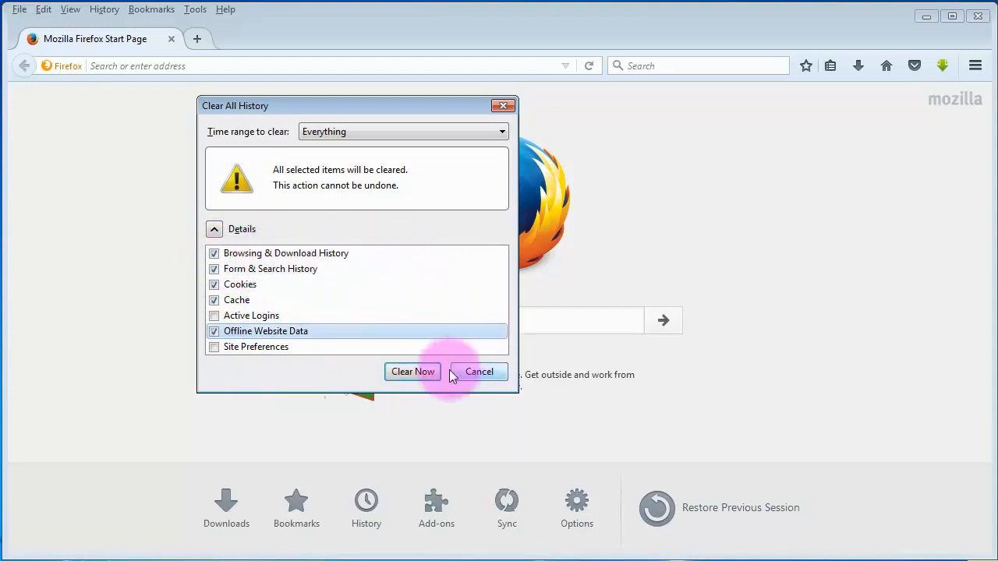
left_click(426, 373)
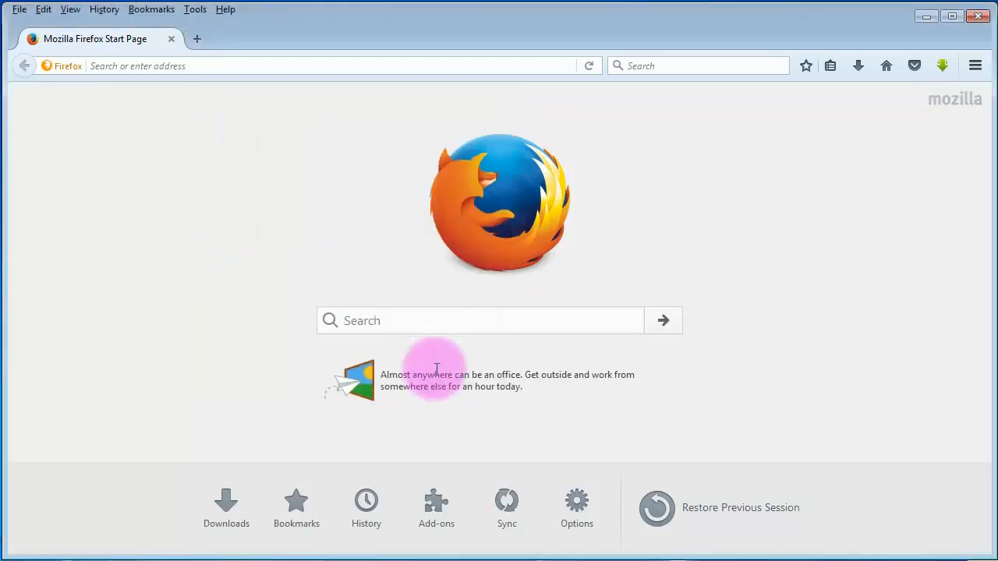
Show all history in the Library window, cancelling the intercepted file download and declining the Internet Download Manager integration help
left_click(105, 8)
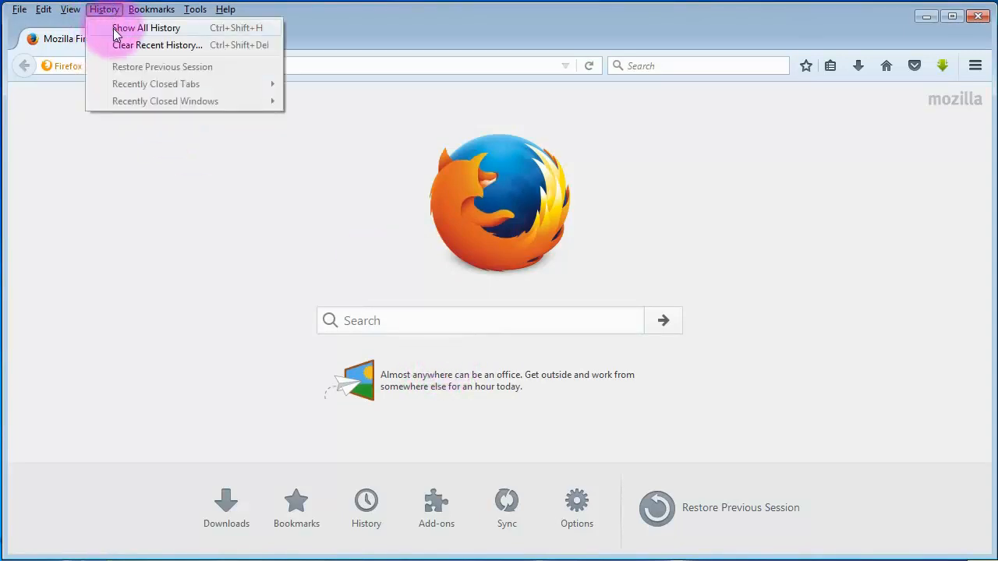
left_click(113, 33)
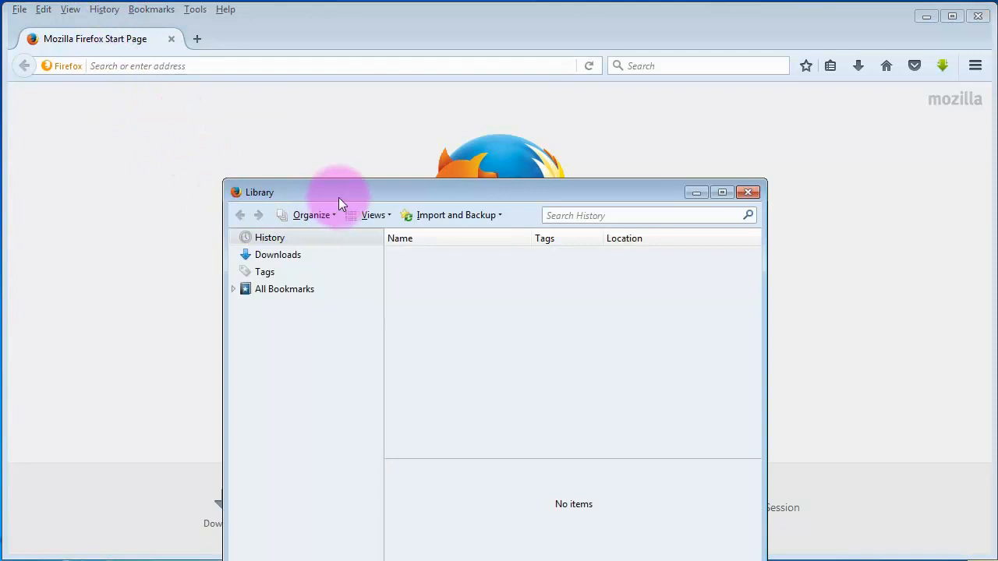
left_click_drag(338, 197, 286, 101)
left_click(240, 147)
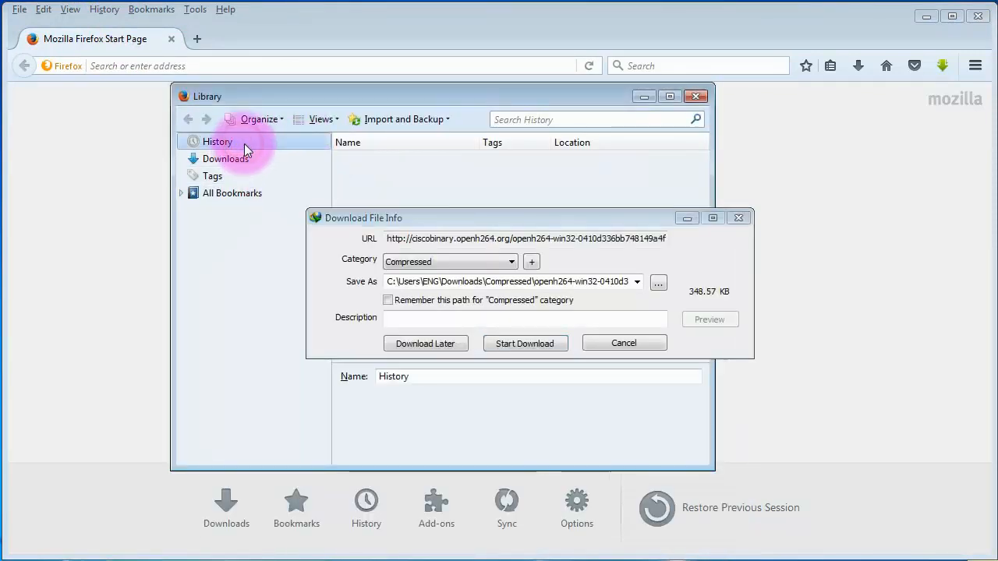
left_click(626, 341)
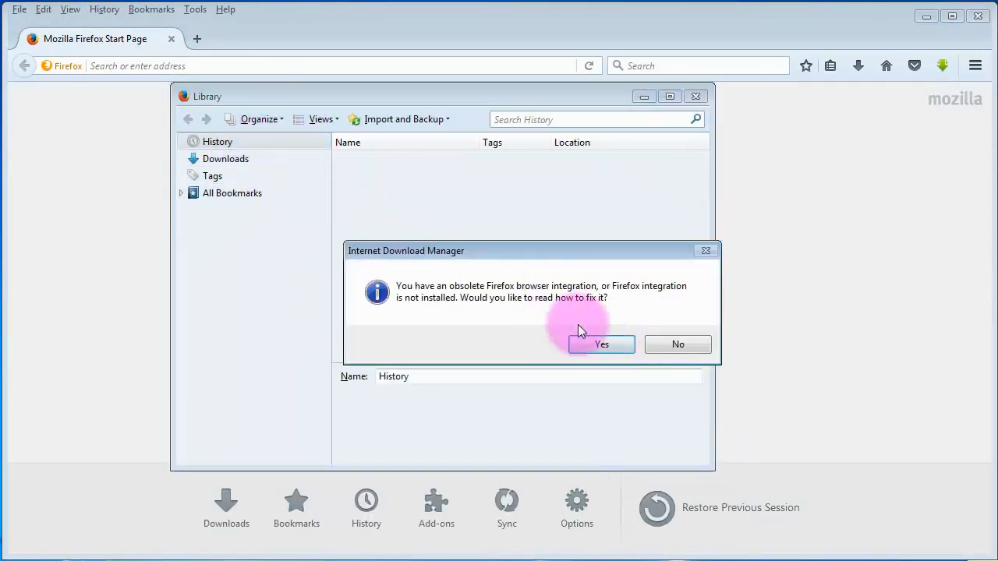
left_click(675, 345)
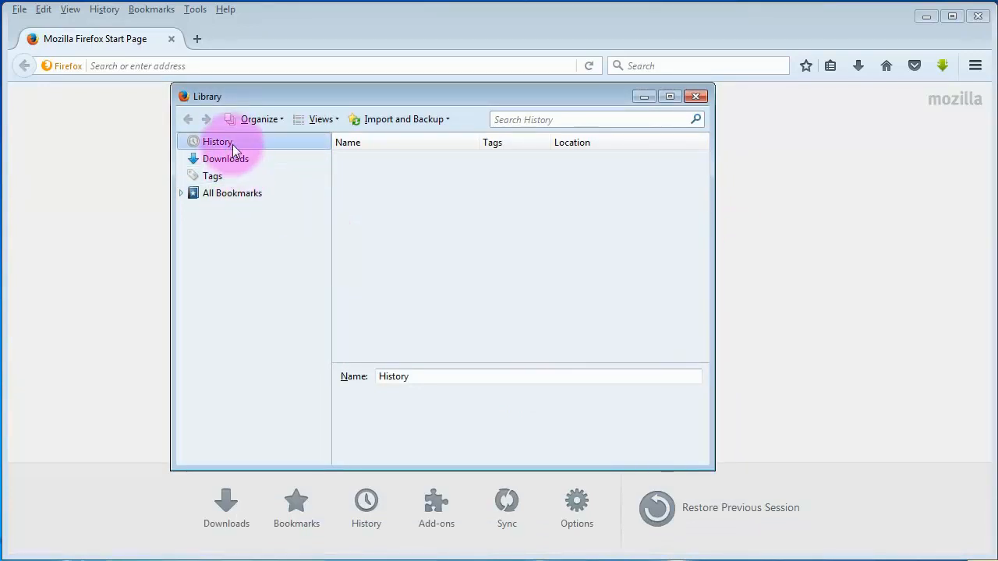
Check the History and Downloads lists in the Library for any remaining entries
left_click(242, 161)
left_click(259, 144)
left_click(260, 157)
left_click(260, 144)
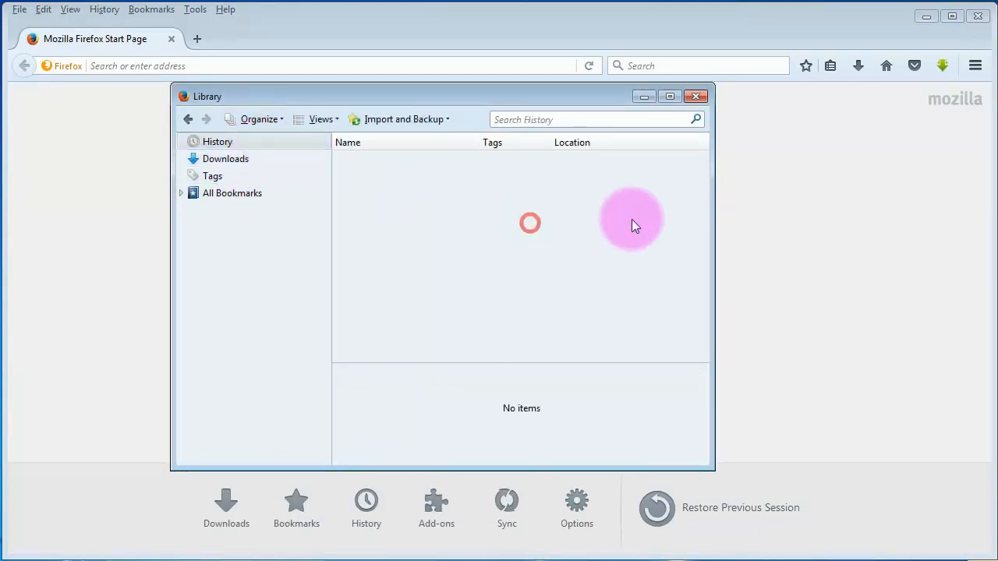
left_click(409, 235)
left_click(237, 146)
left_click(261, 160)
left_click(265, 144)
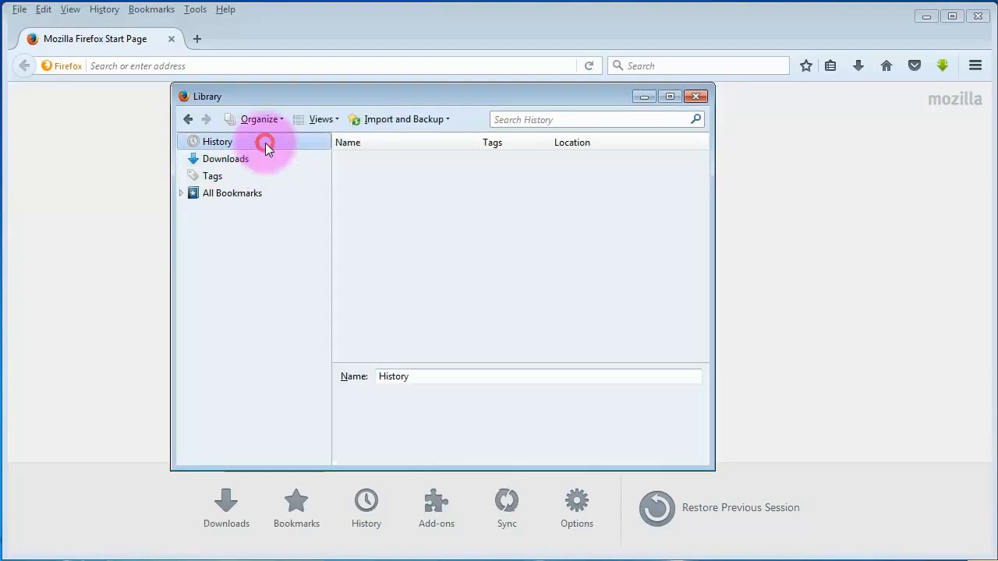
left_click(461, 220)
left_click(592, 221)
left_click(488, 232)
left_click(274, 166)
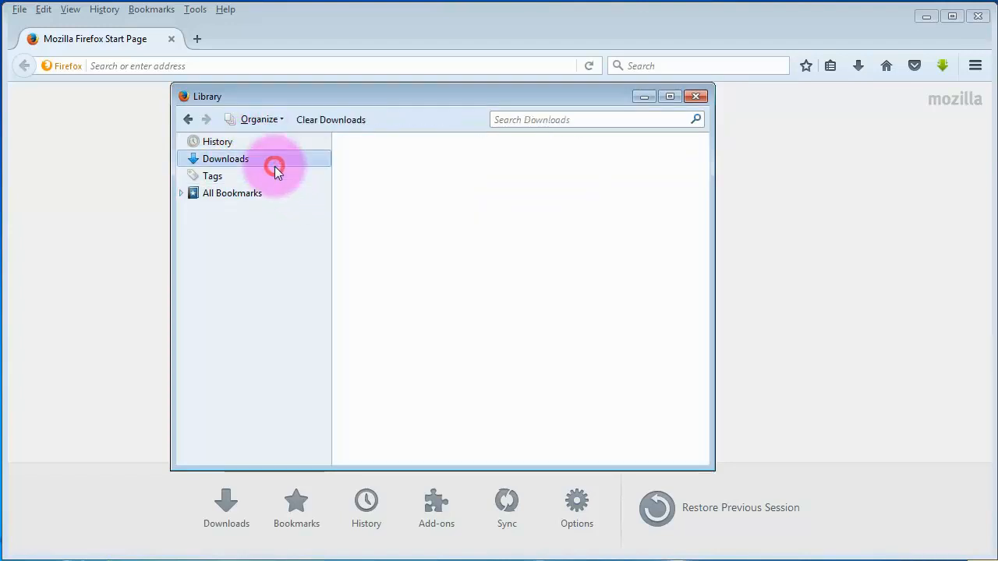
left_click(274, 145)
left_click(467, 209)
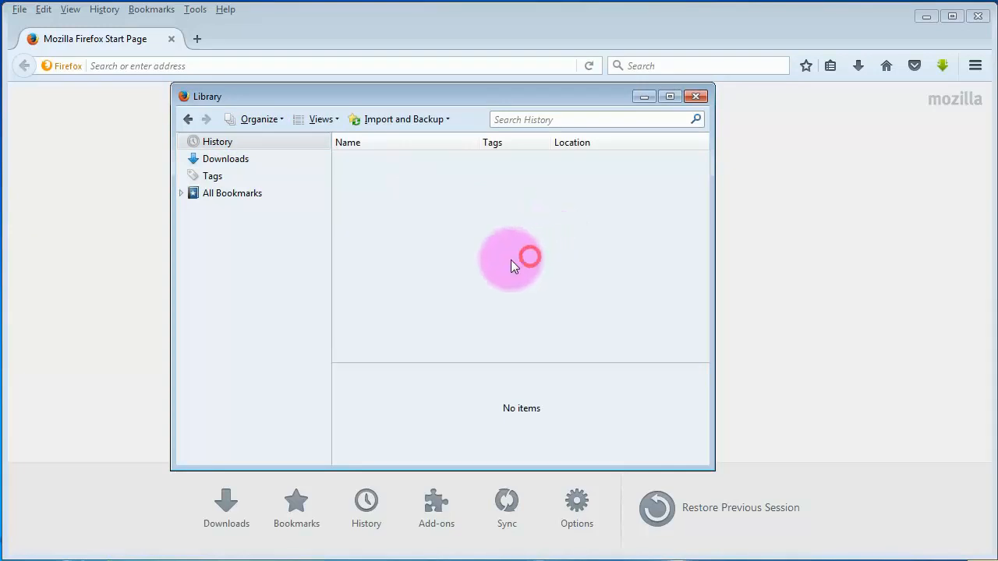